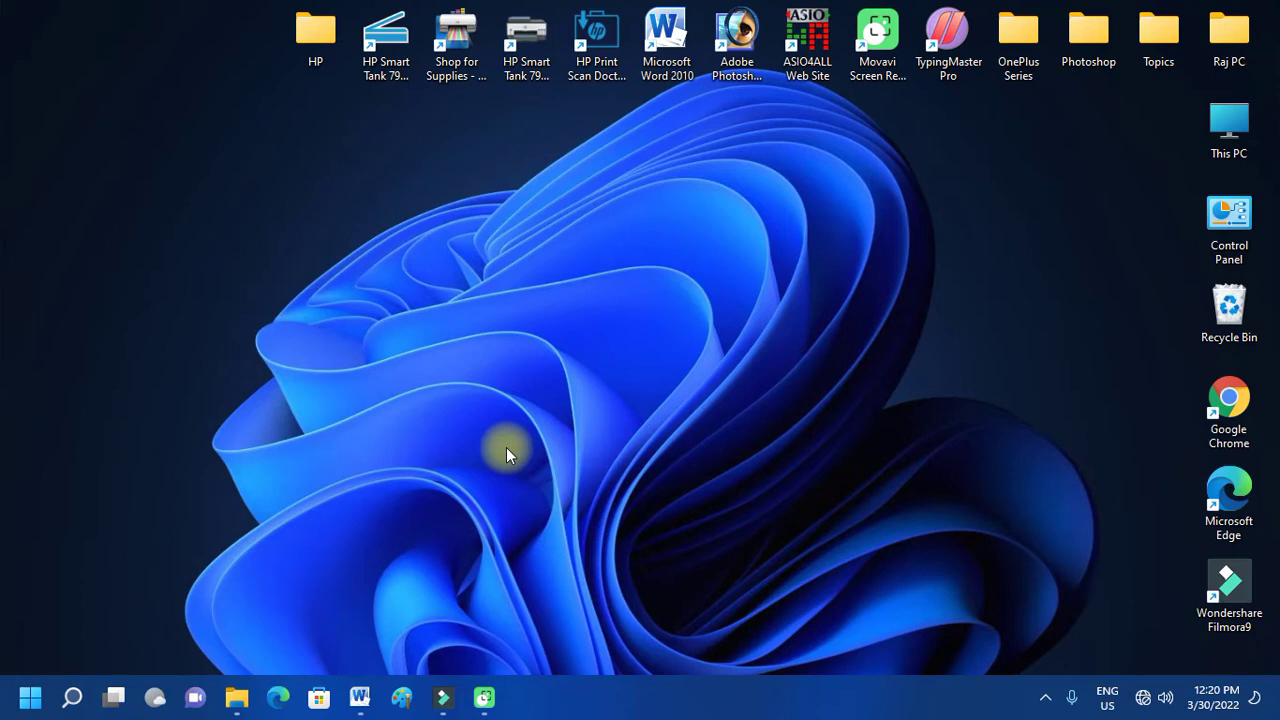
- Open the Power Options page of Control Panel's Hardware and Sound category
key(super)
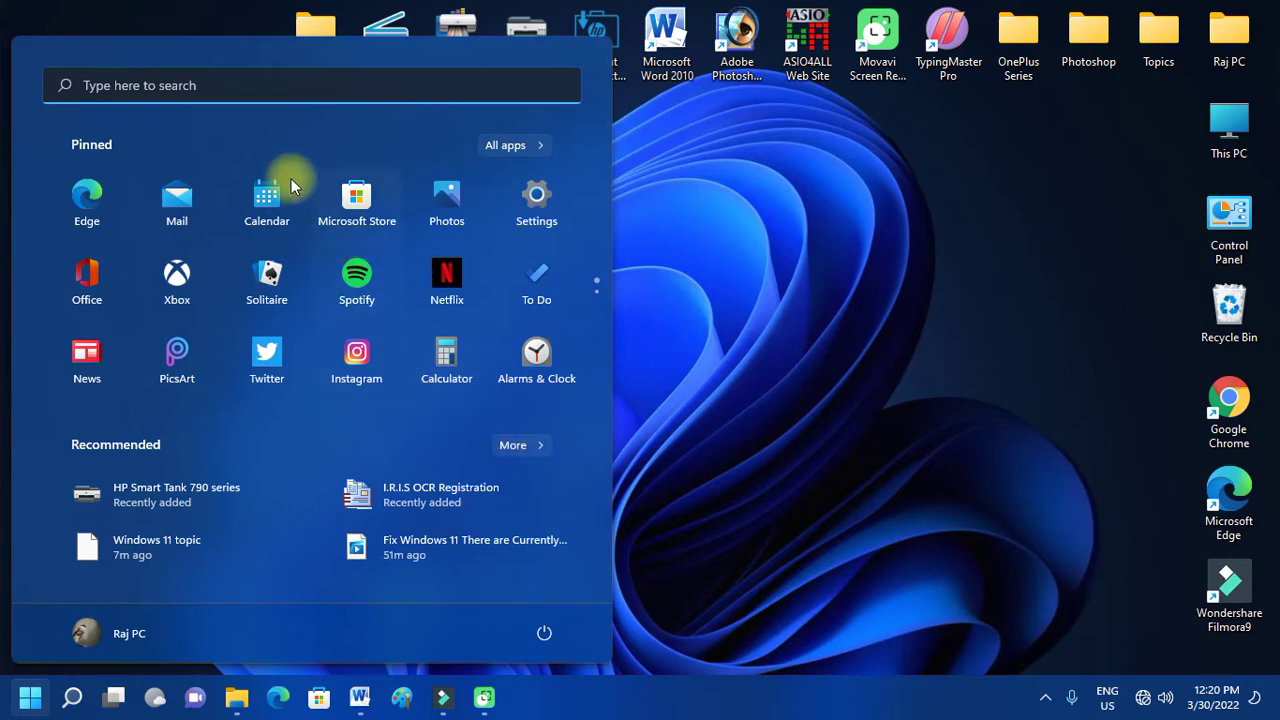
click(205, 87)
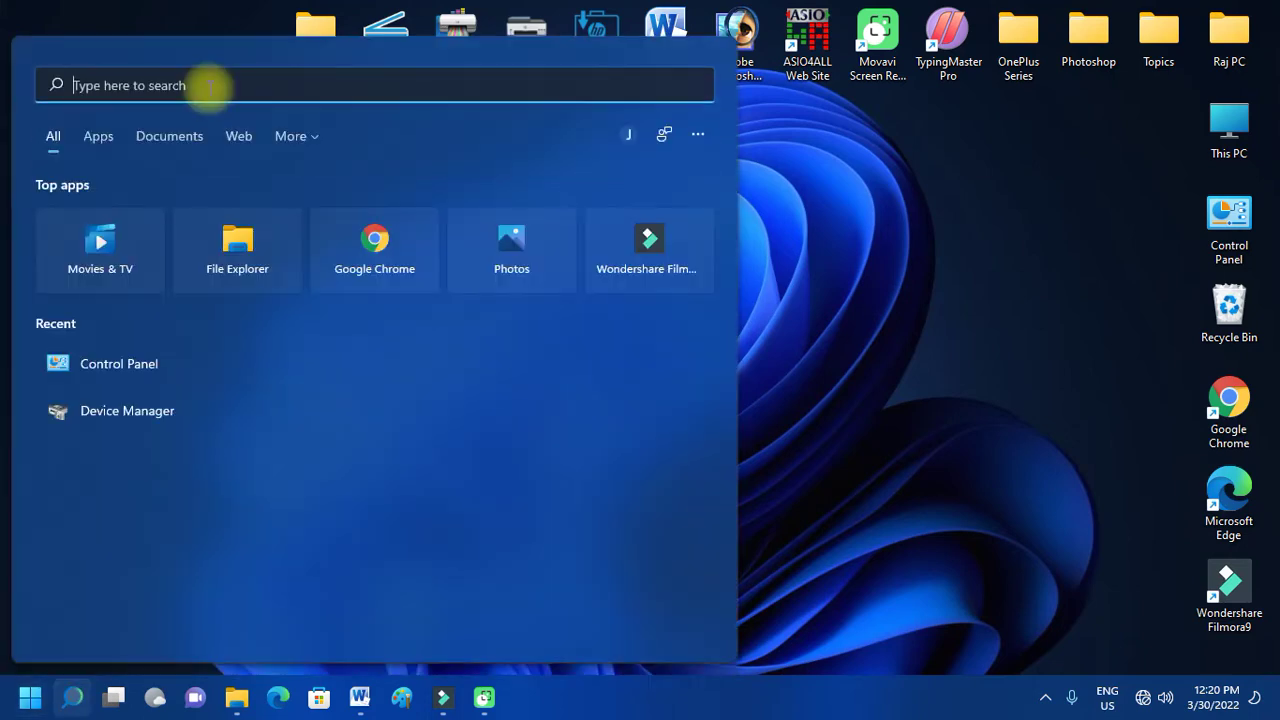
text(con)
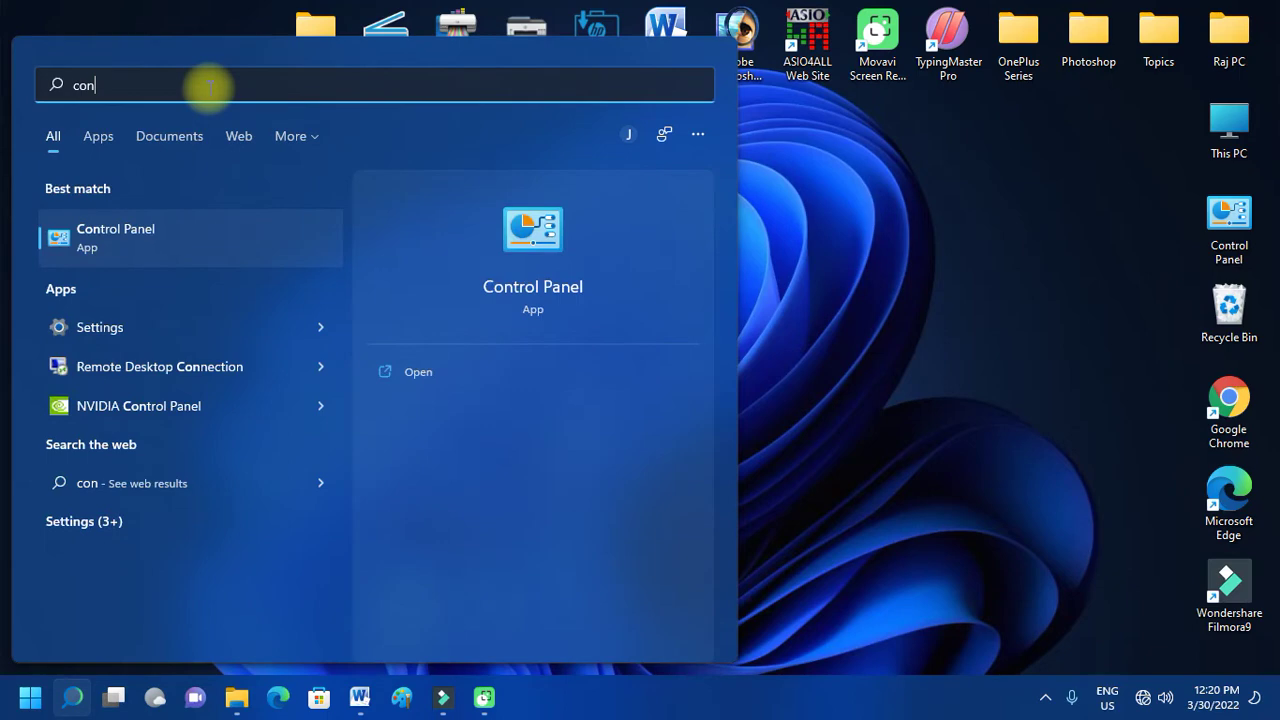
text(t)
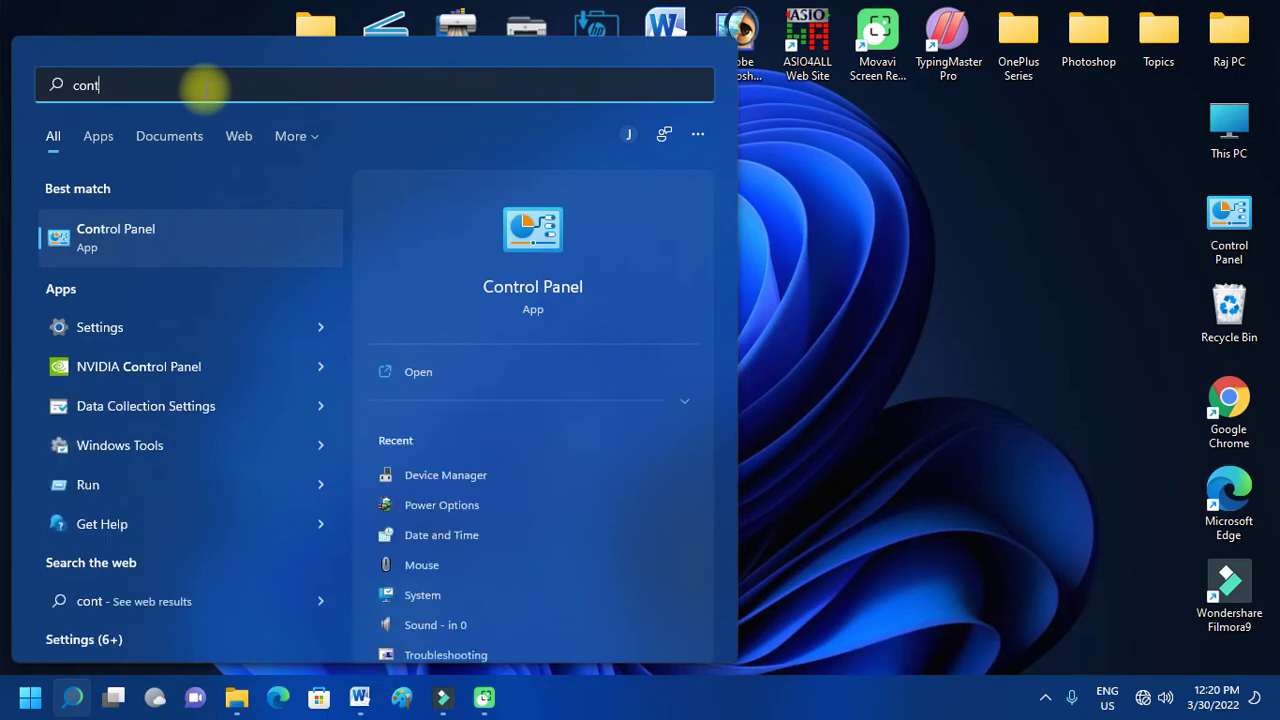
click(164, 230)
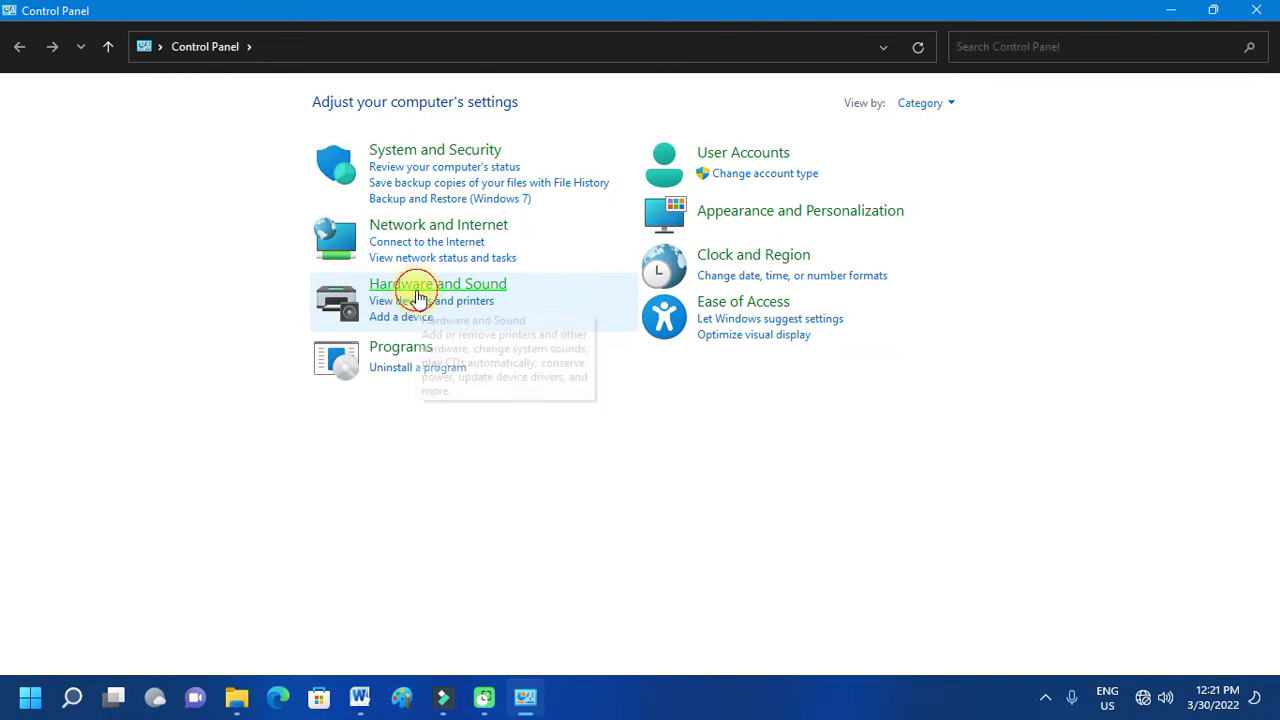
click(416, 288)
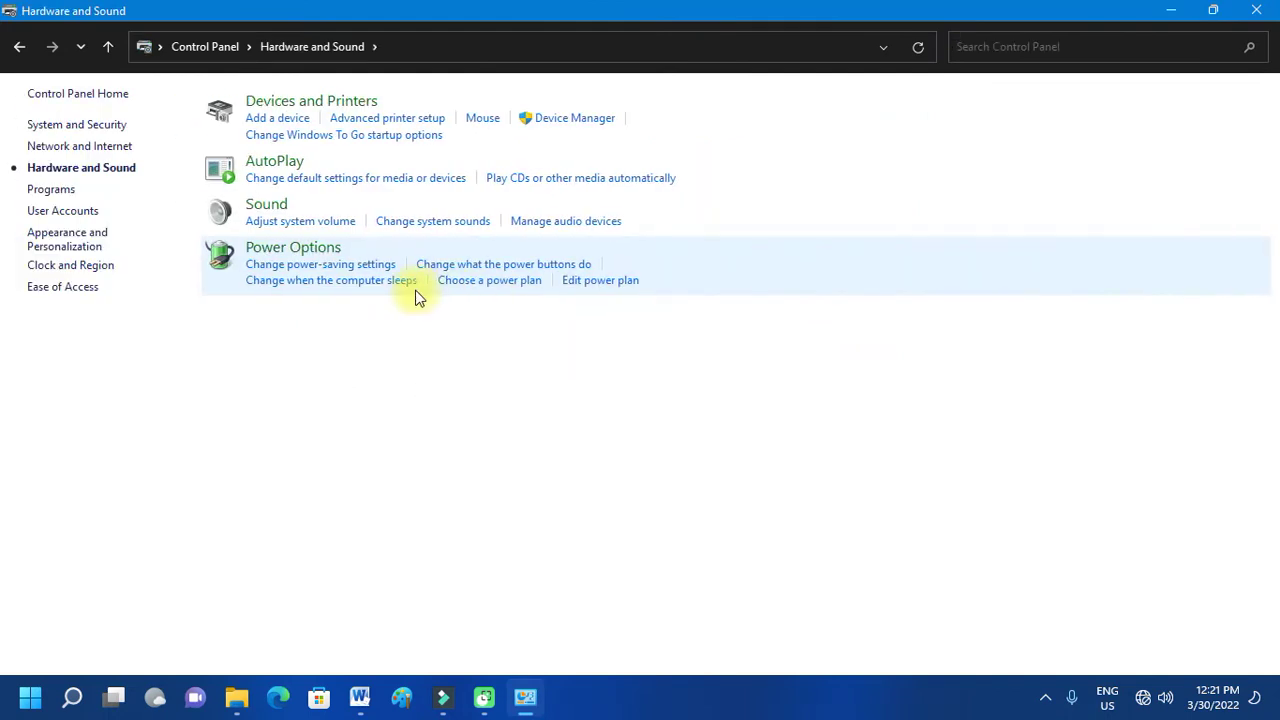
click(277, 250)
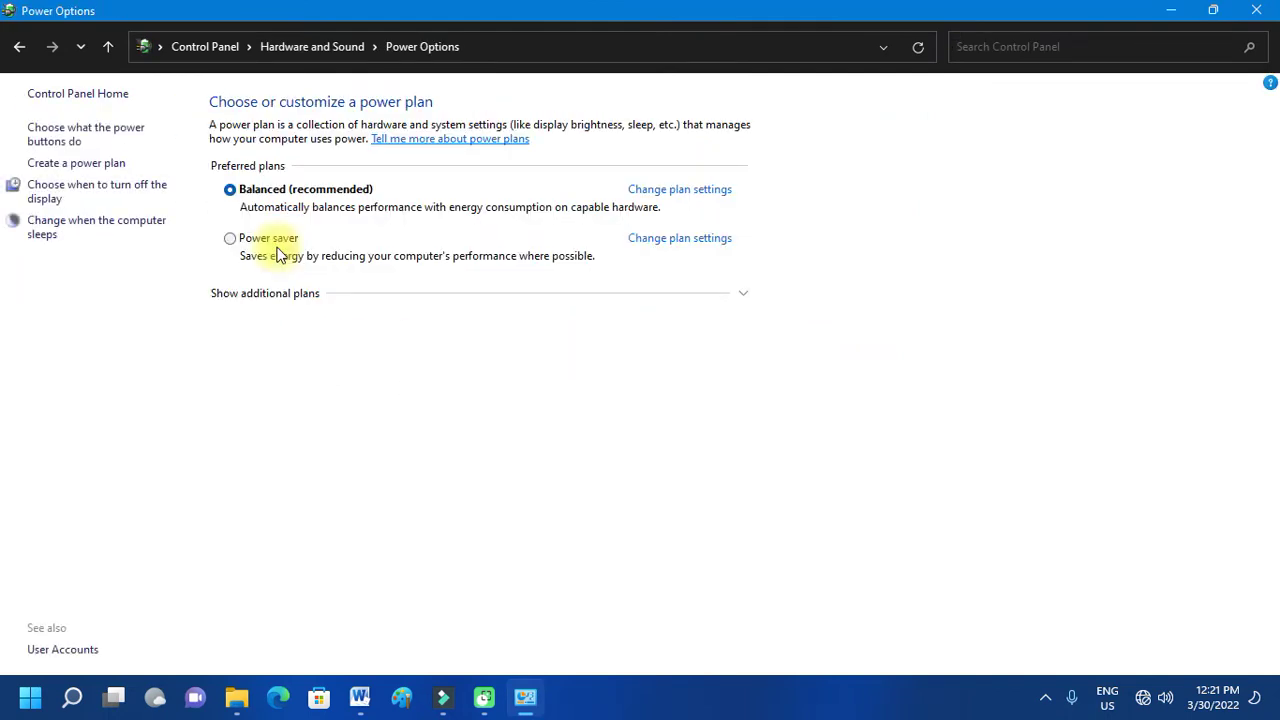
- Try to restore the default settings of the Balanced power plan, and close Control Panel
click(664, 198)
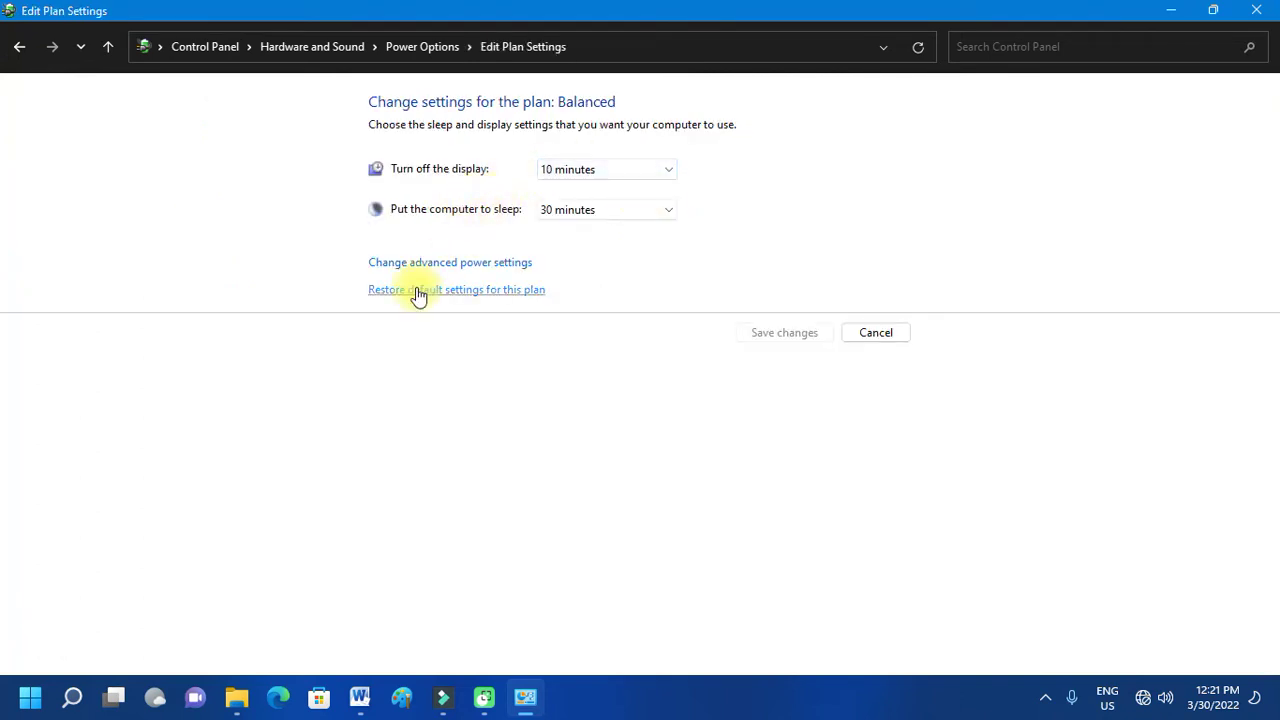
click(508, 296)
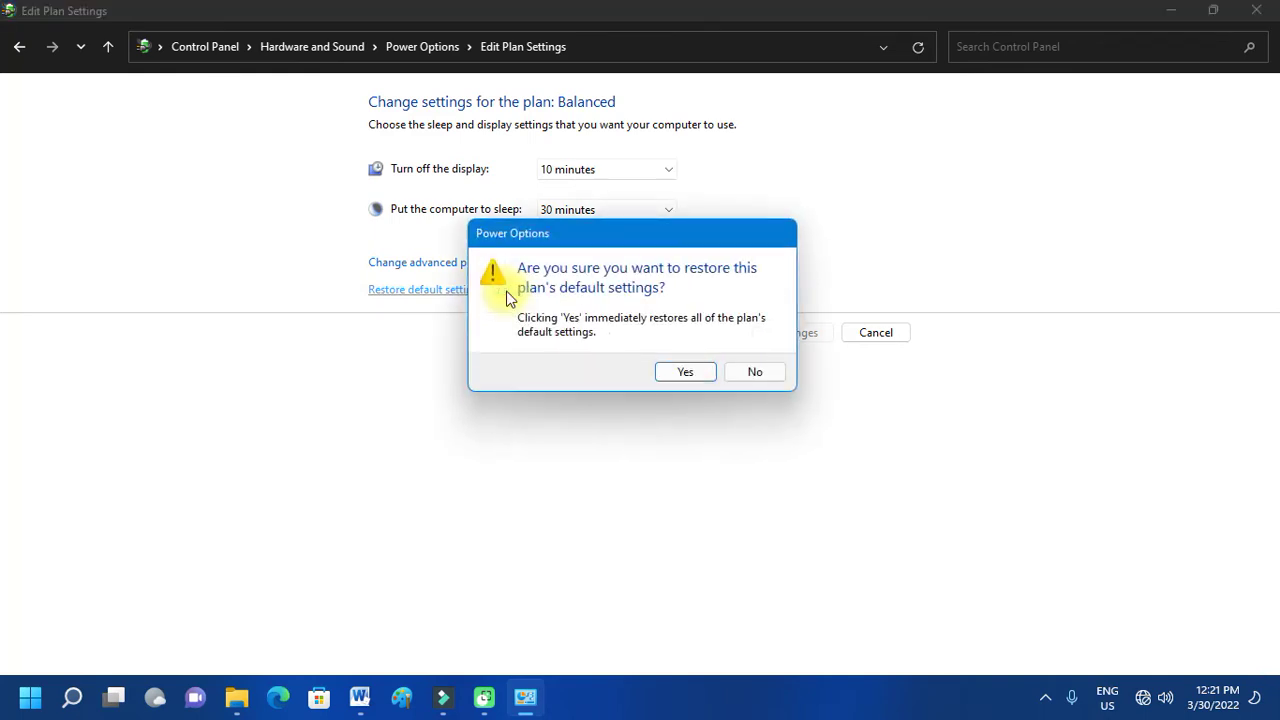
click(685, 372)
click(755, 372)
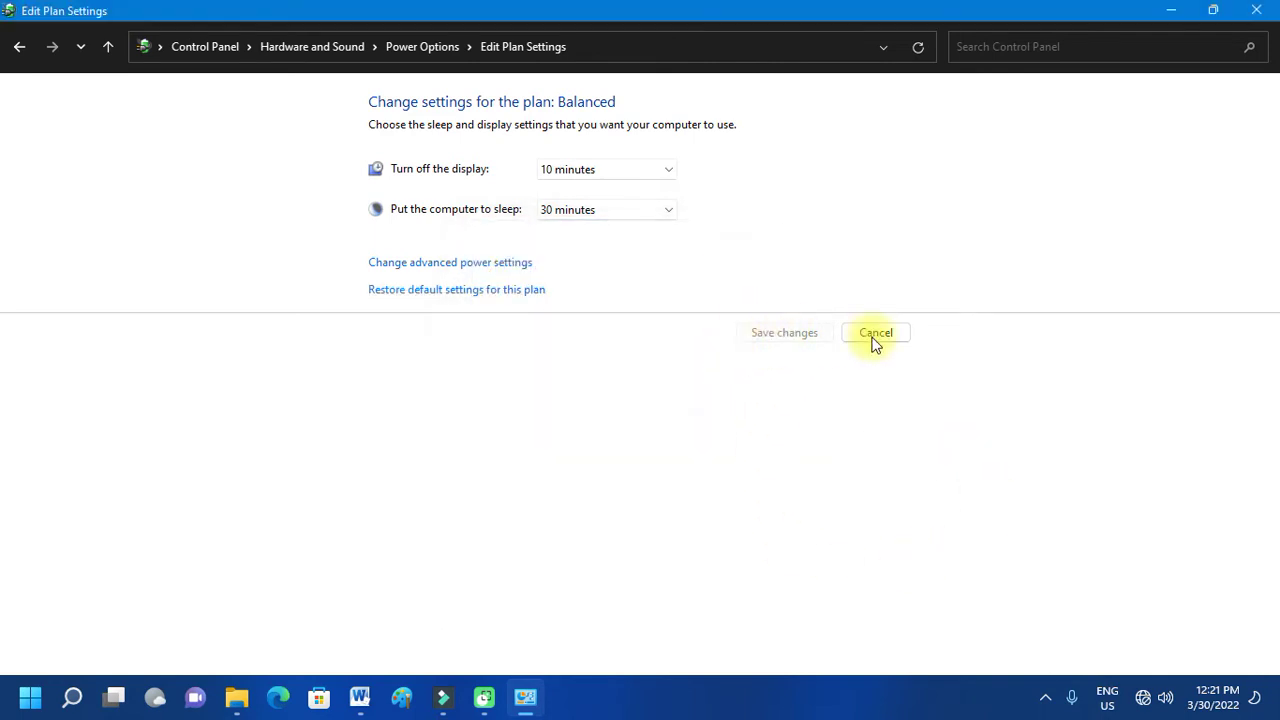
click(1254, 10)
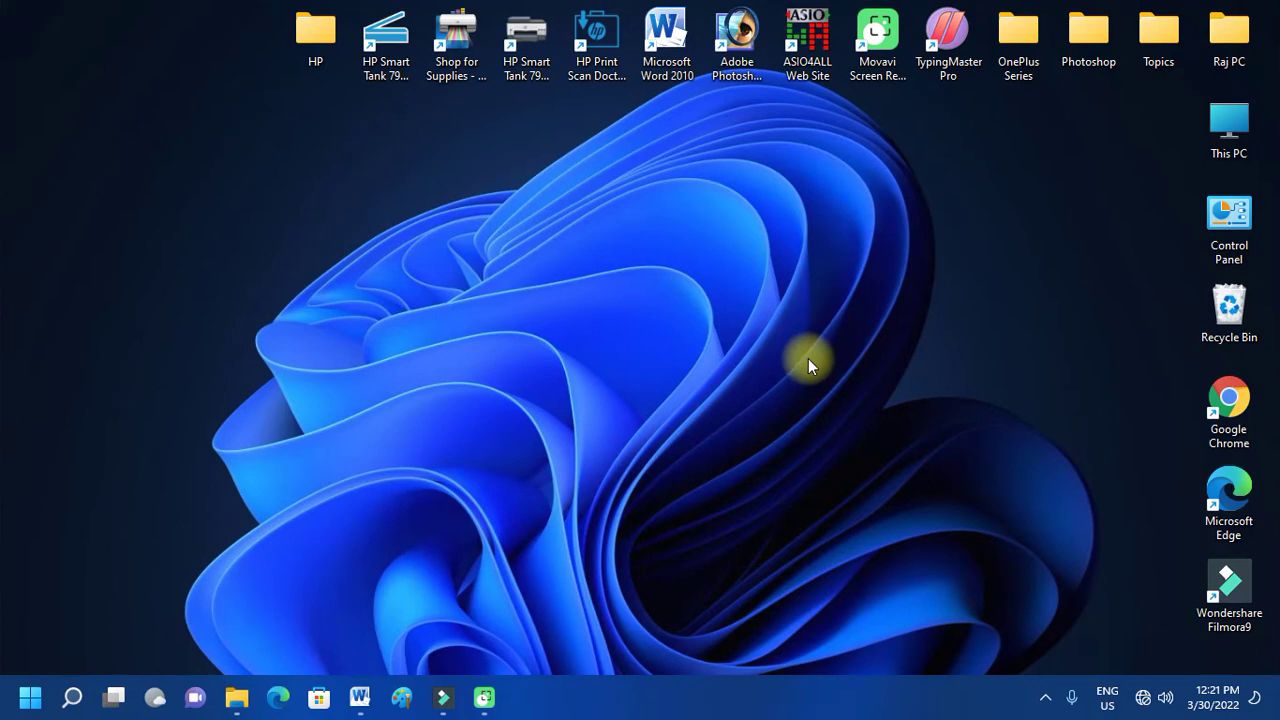
- Reopen Control Panel and go to Power Options under Hardware and Sound
click(30, 697)
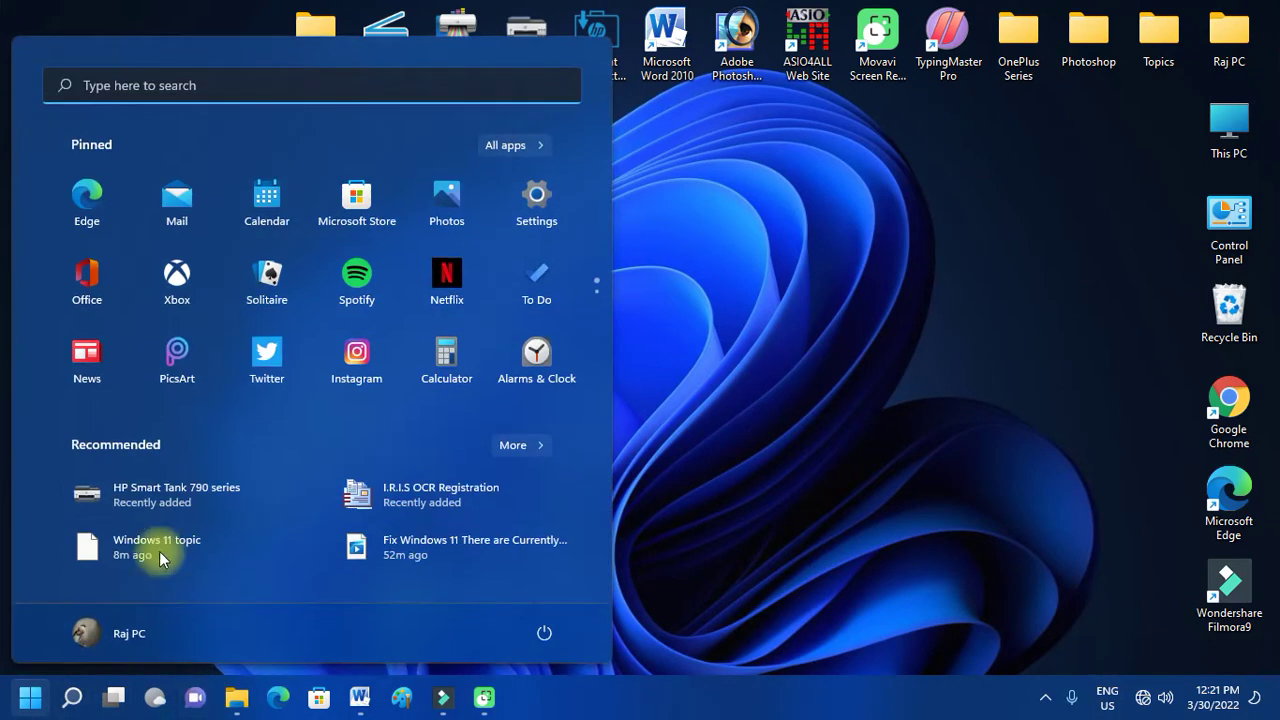
text(co)
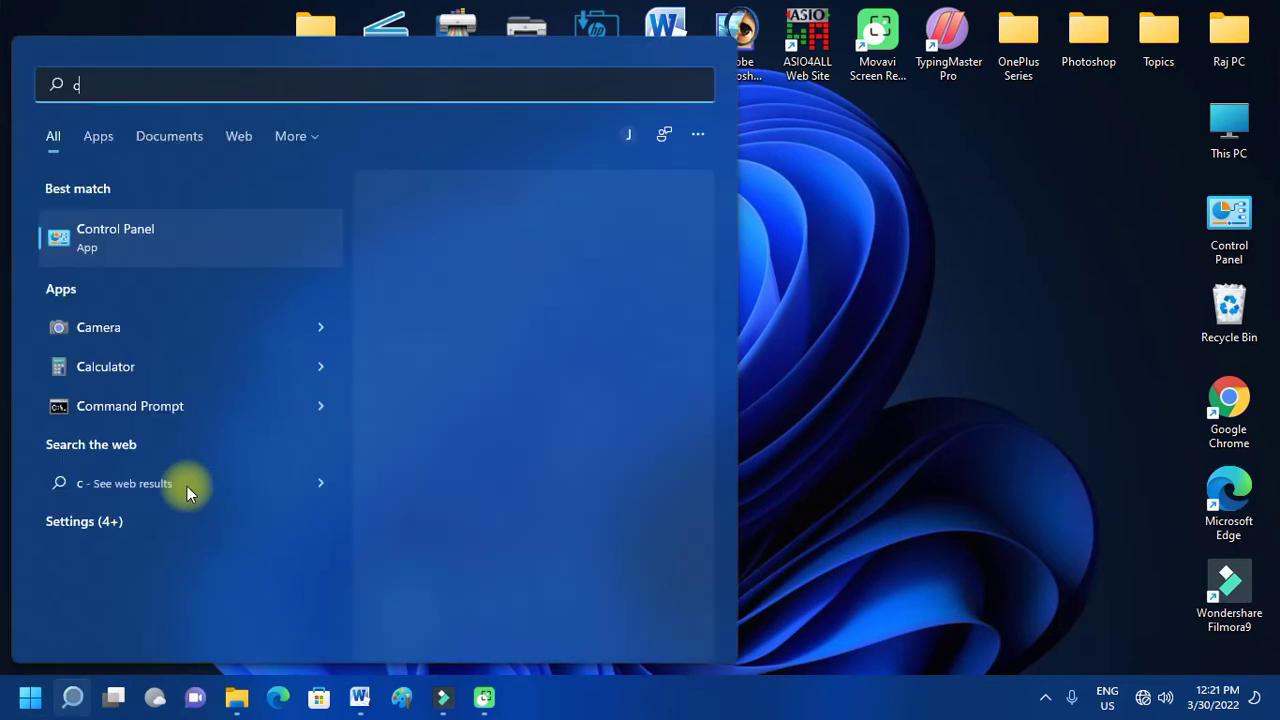
click(199, 246)
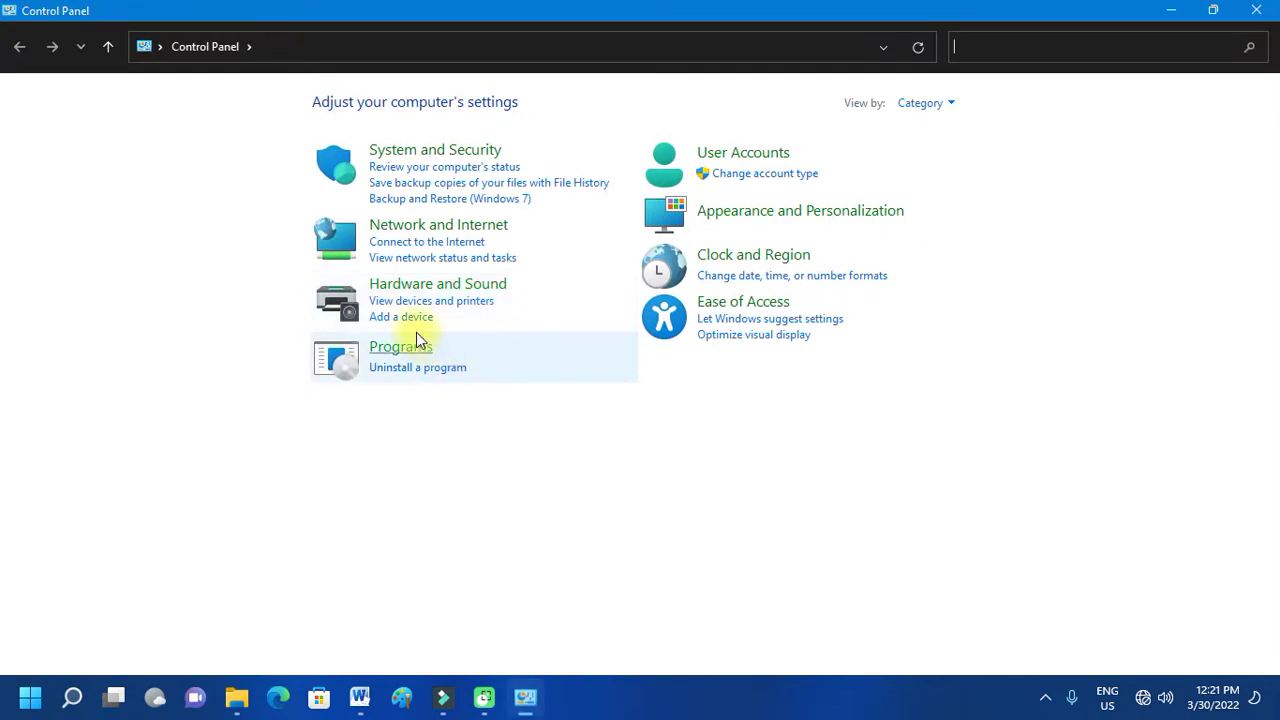
click(422, 286)
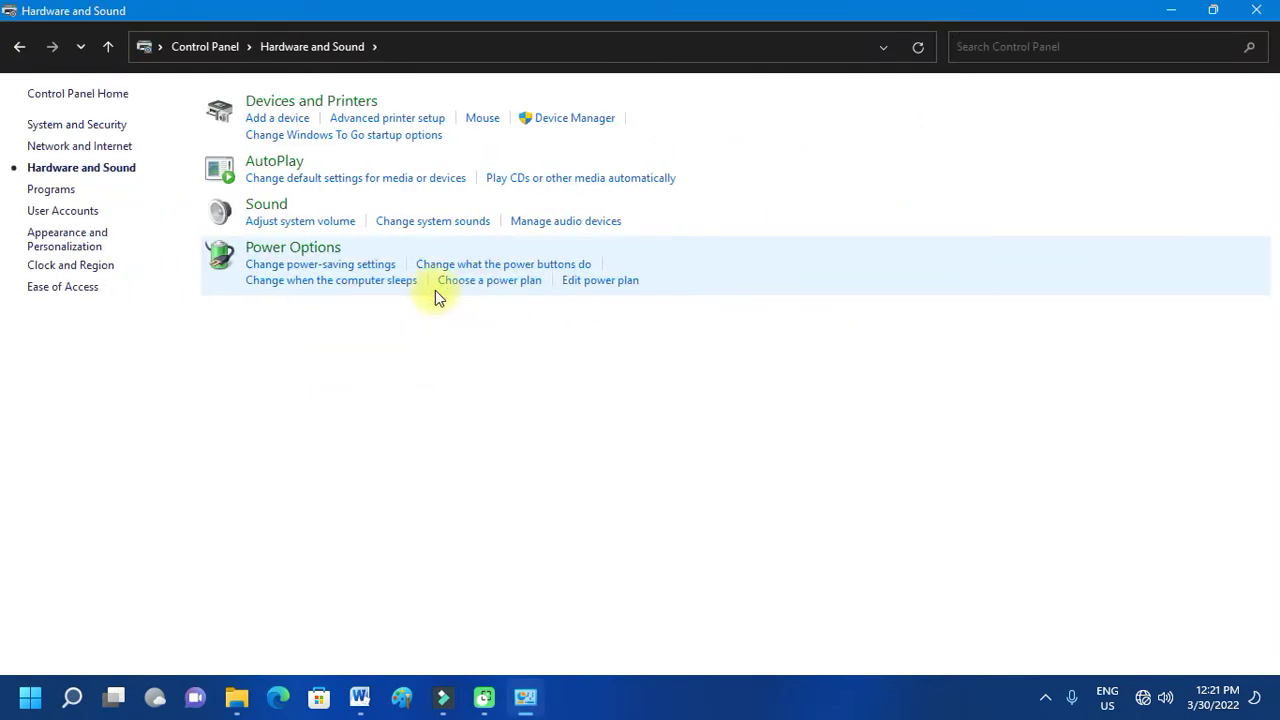
click(274, 258)
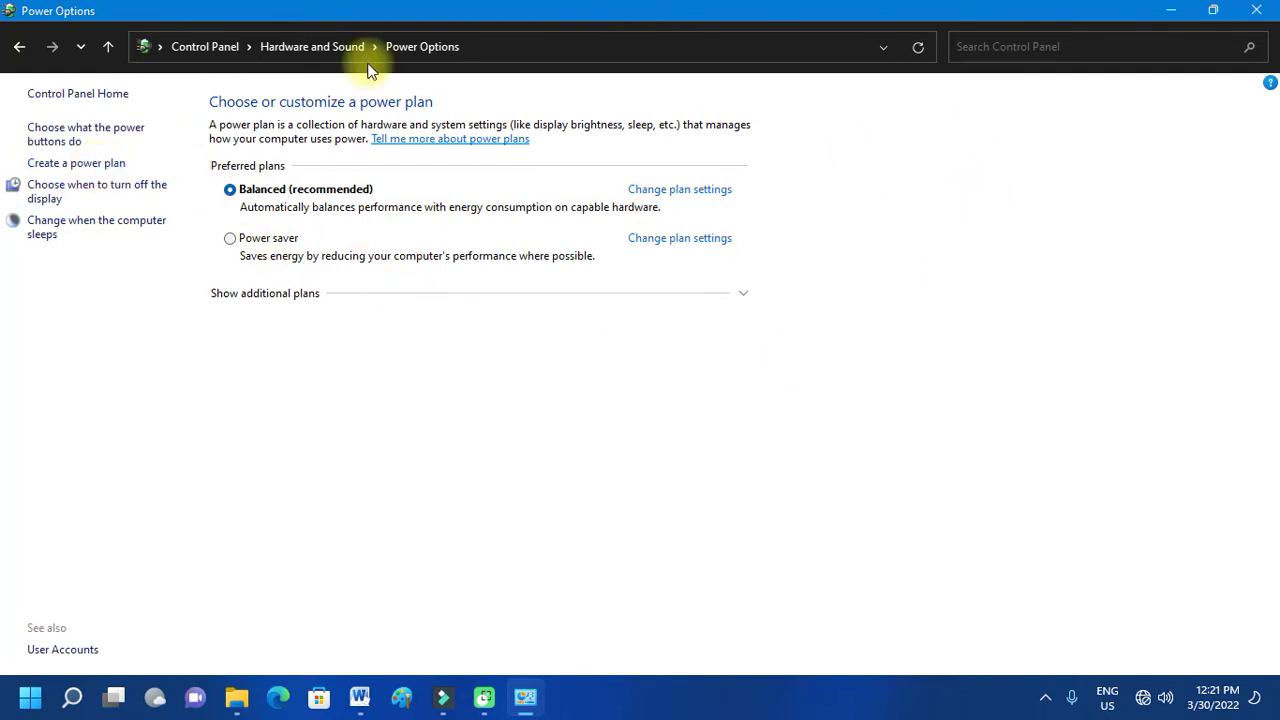
- Preview creating a Balanced-based power plan named My Custom Plan 1 up to its sleep and display settings, and close the window without creating it
click(52, 172)
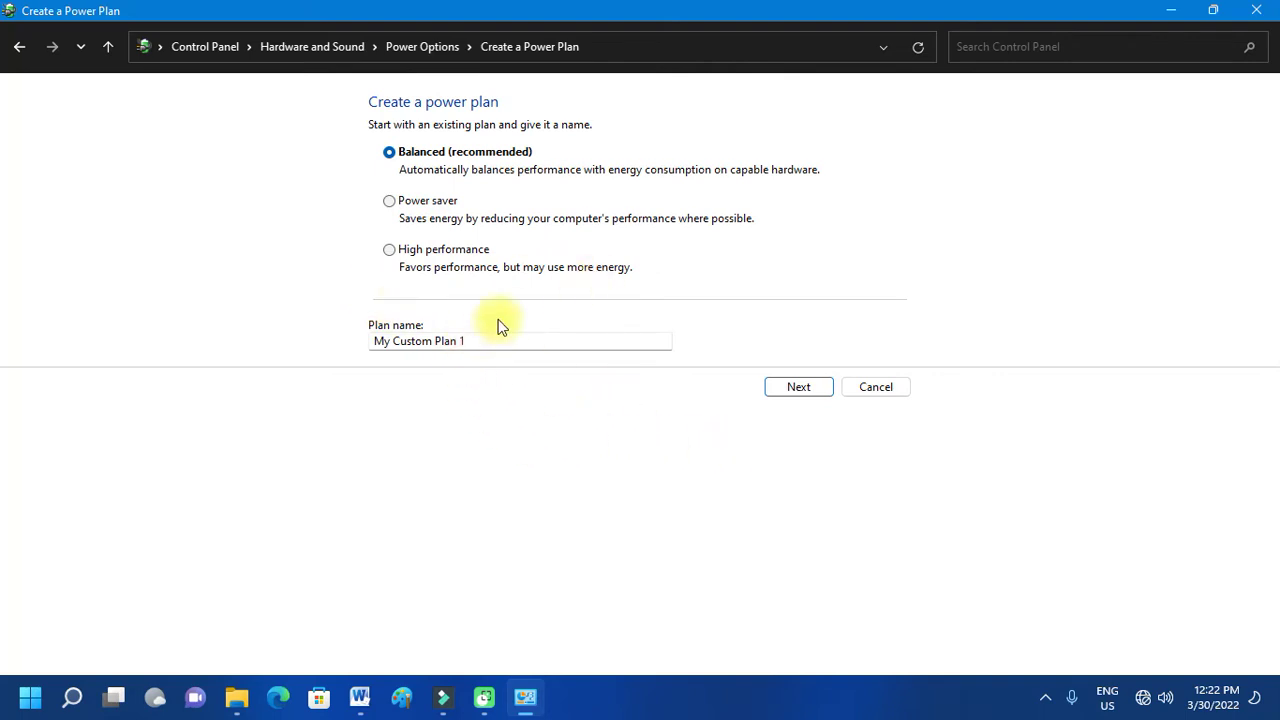
click(797, 393)
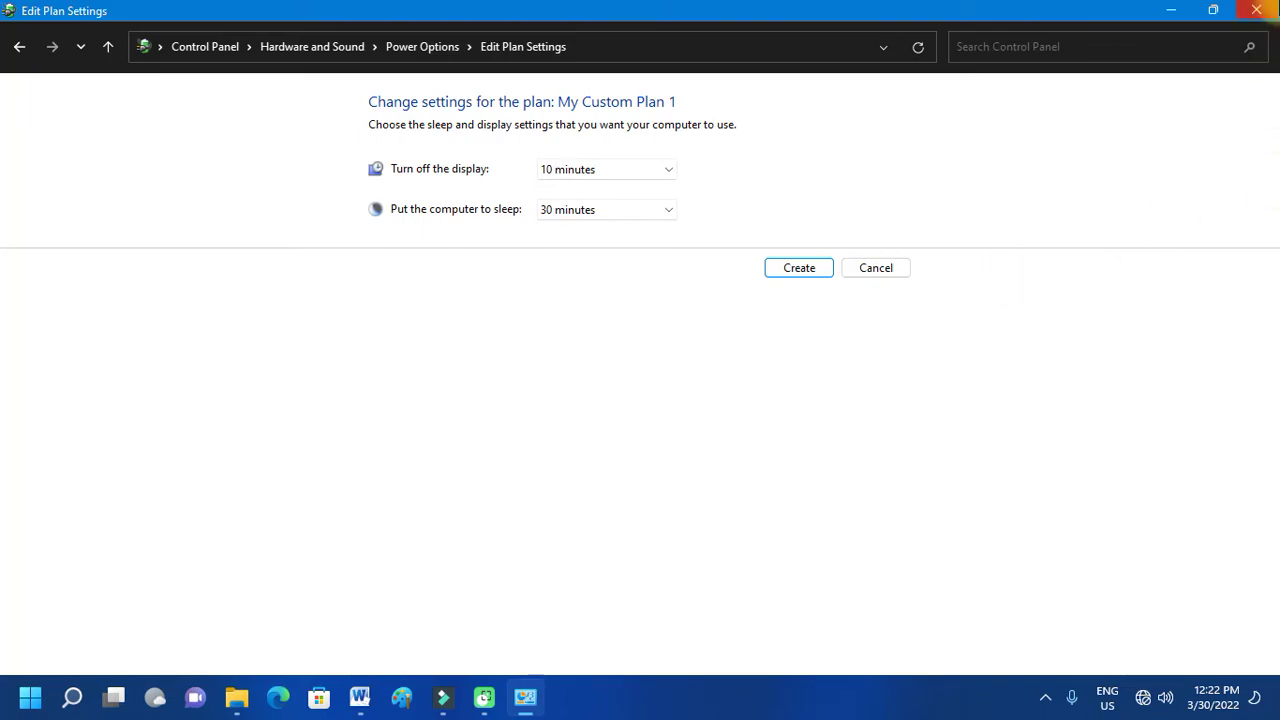
click(1256, 10)
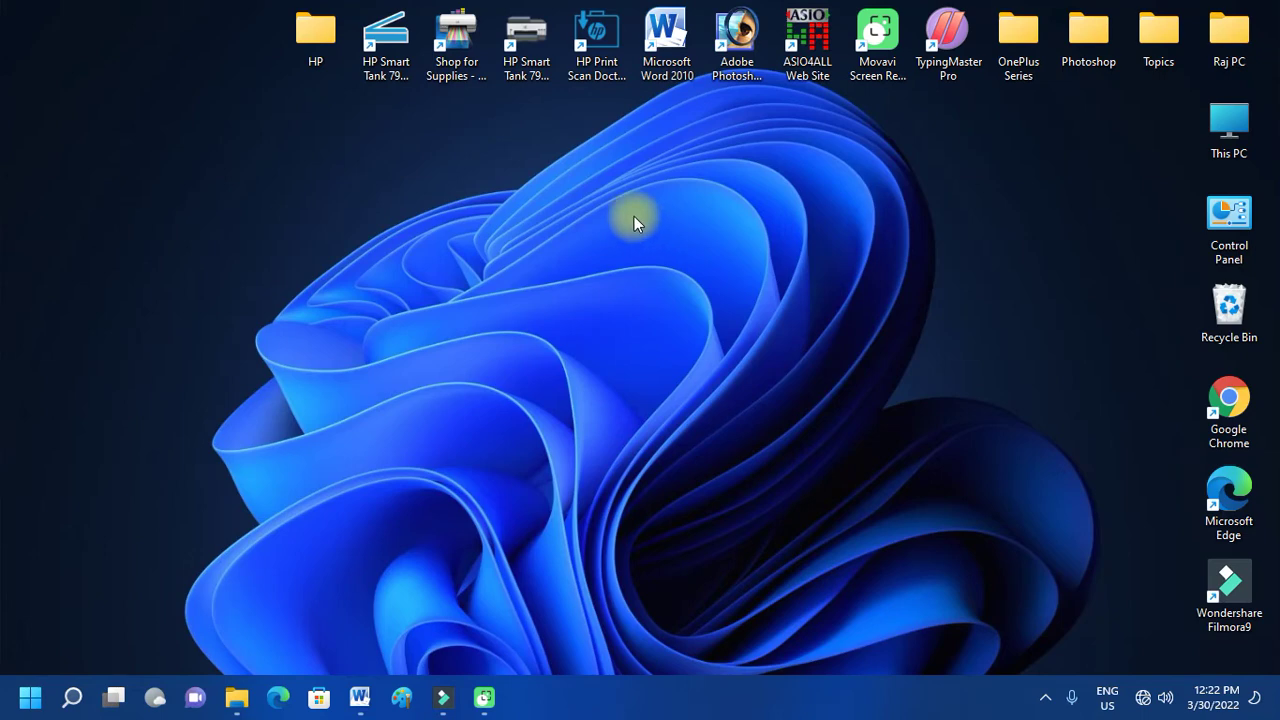
- Check the available updates on the Windows Update page of Settings, and close Settings
click(30, 697)
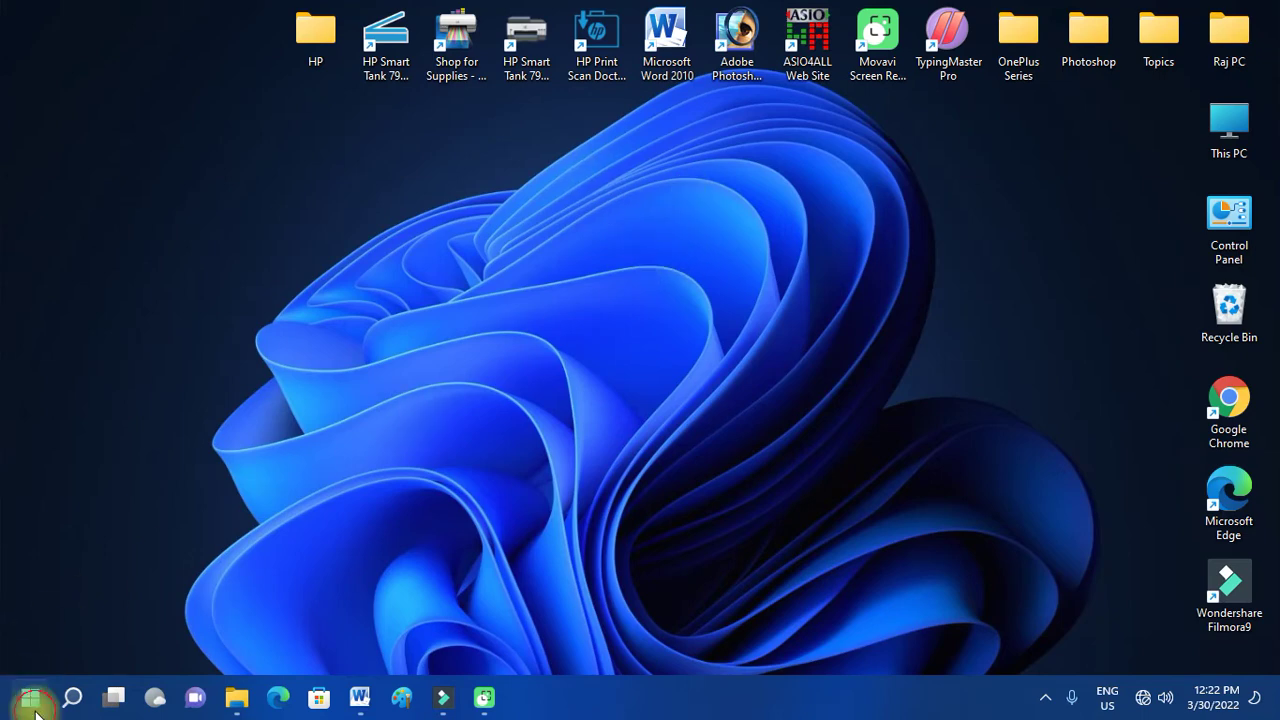
click(543, 197)
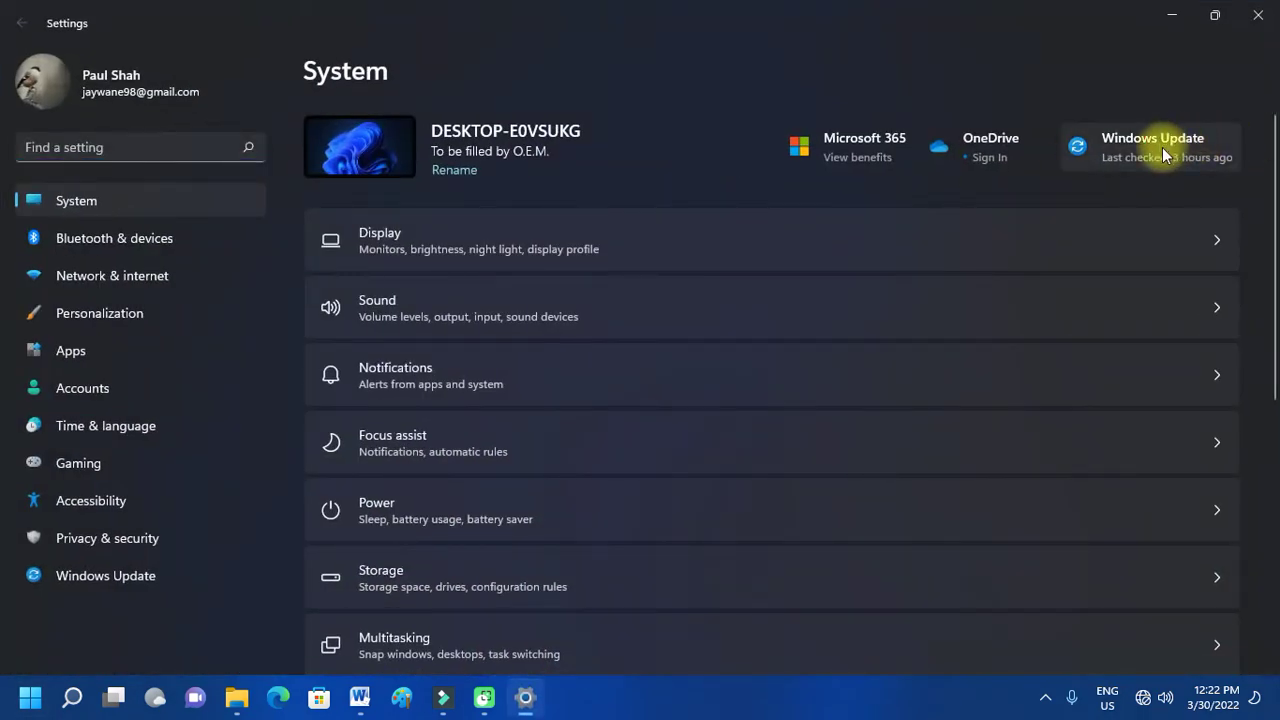
click(1162, 147)
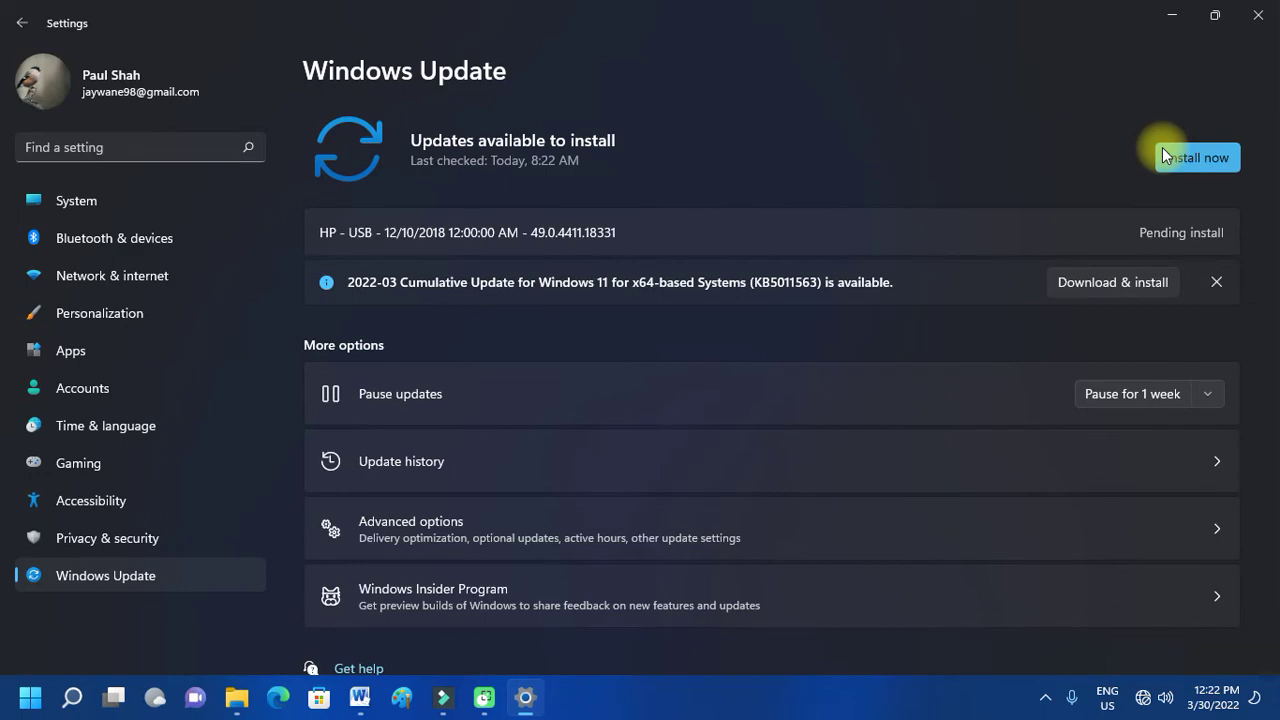
click(1264, 10)
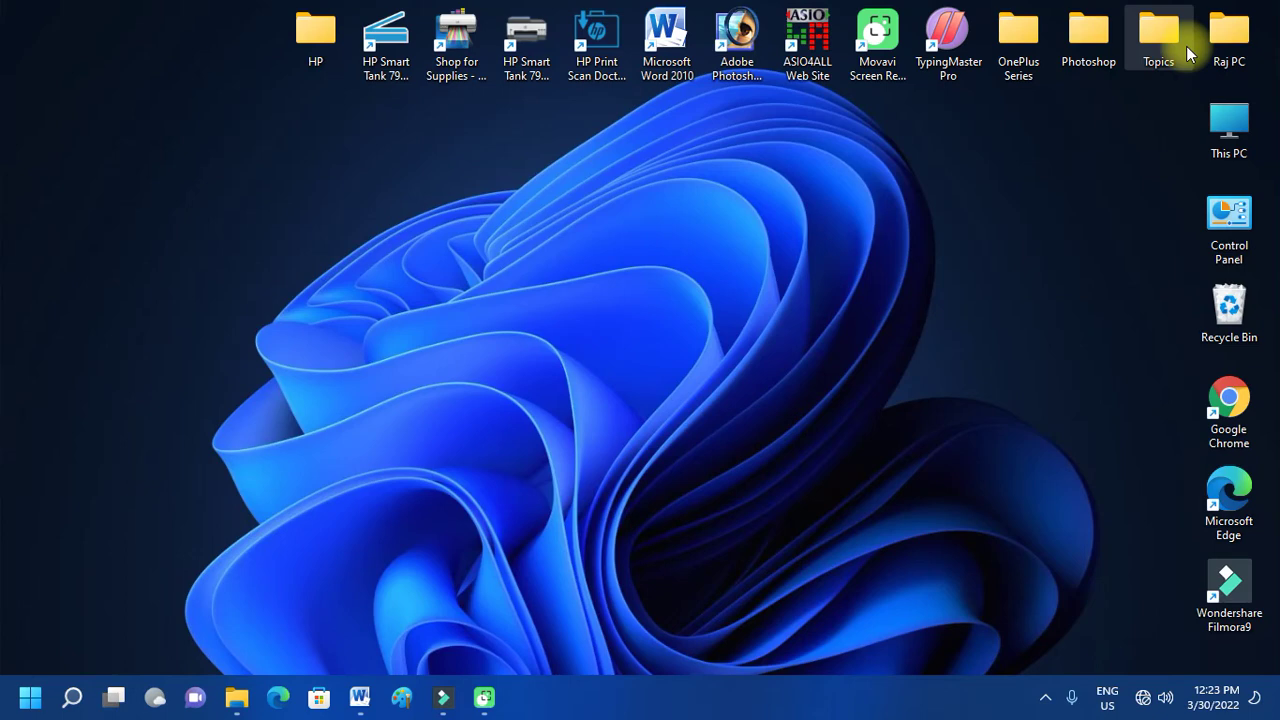
- Open Device Manager and maximize its window
key(super)
key(super)
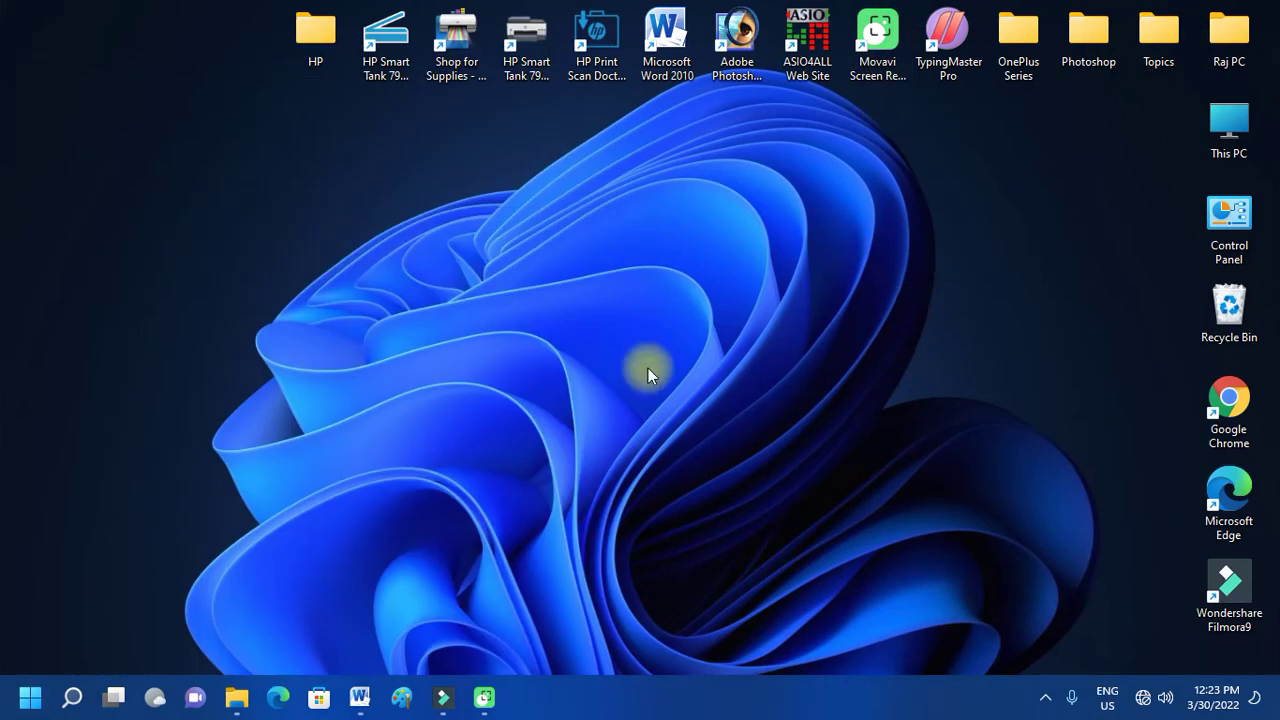
right_click(26, 695)
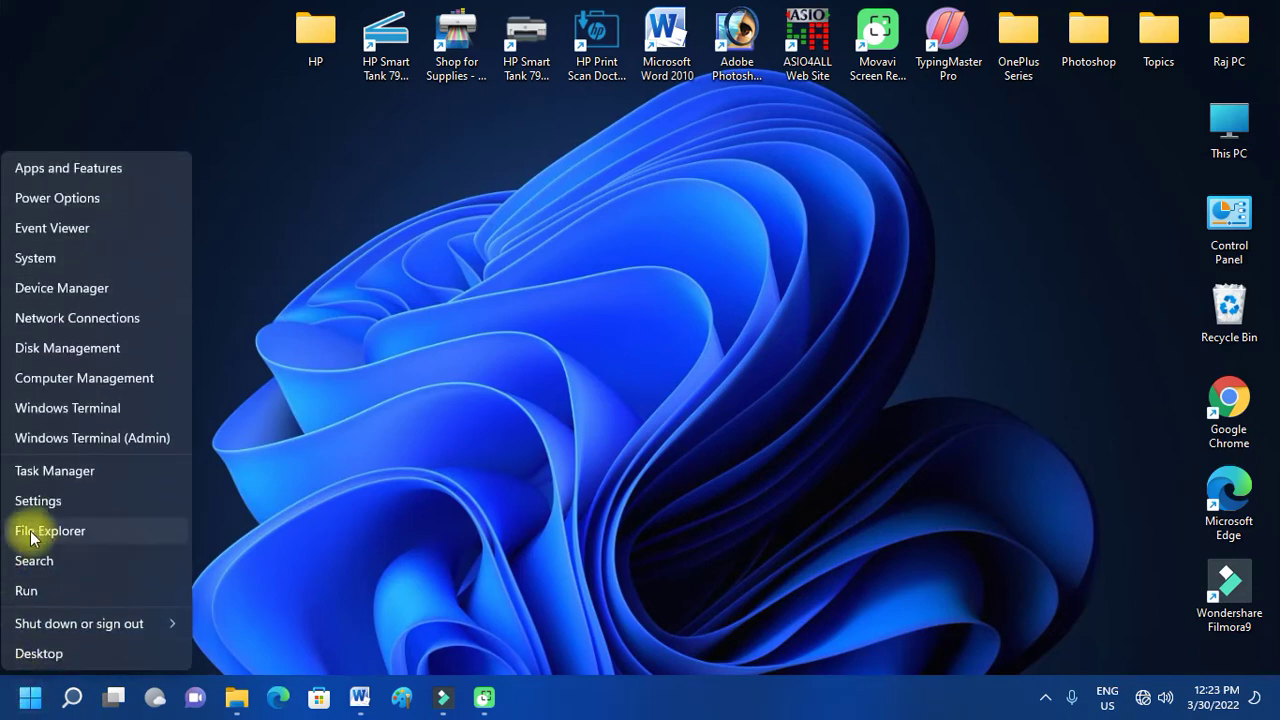
click(60, 298)
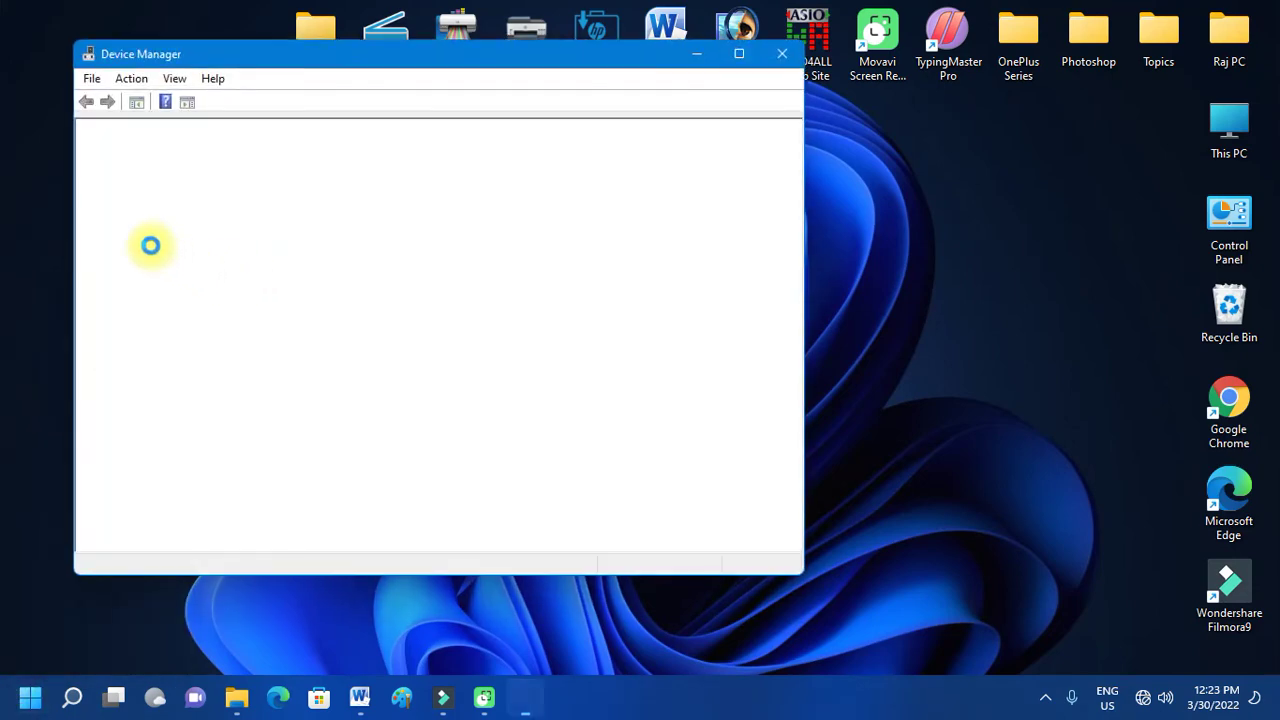
click(739, 54)
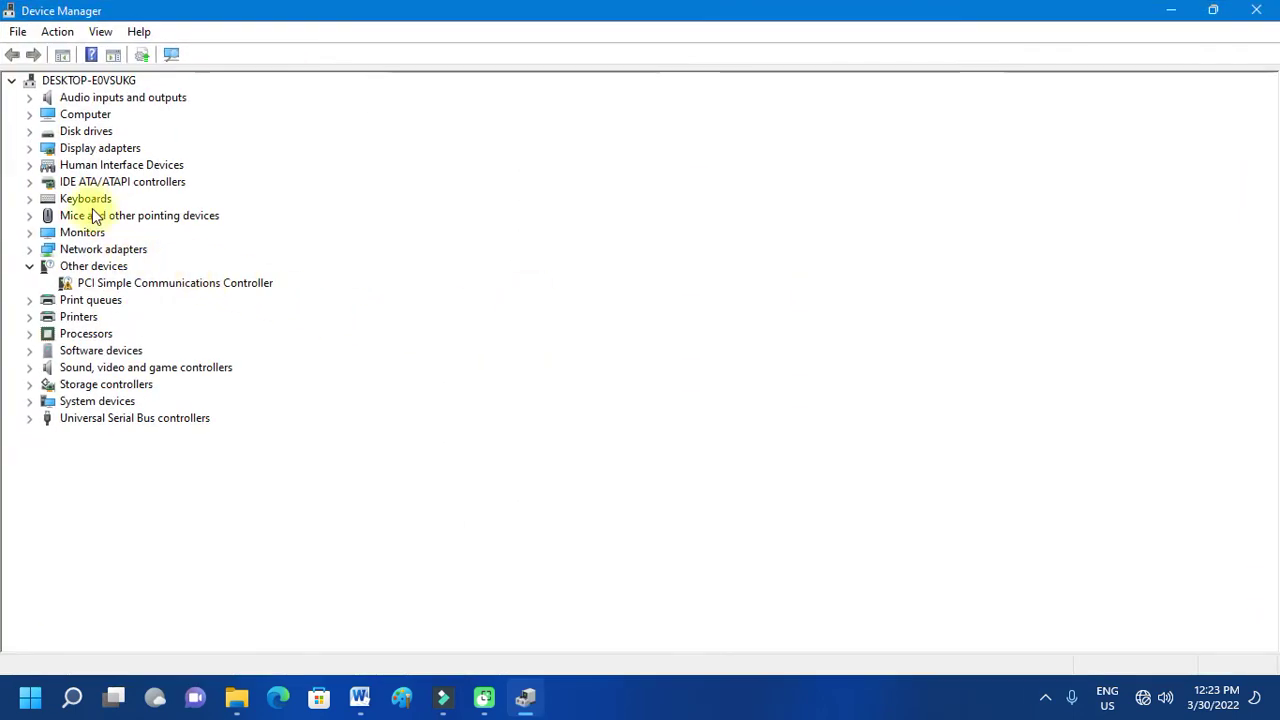
- Show the driver actions available for the NVIDIA GeForce GT 710 display adapter, and close Device Manager
click(29, 148)
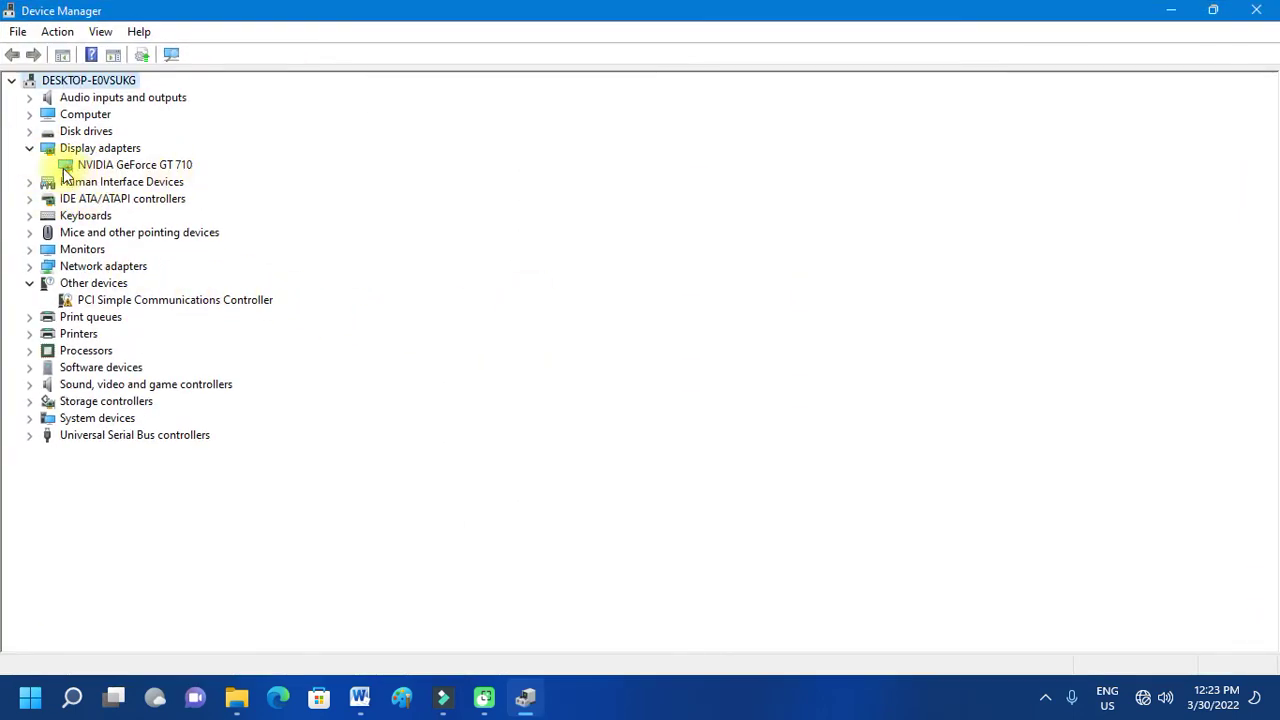
right_click(107, 163)
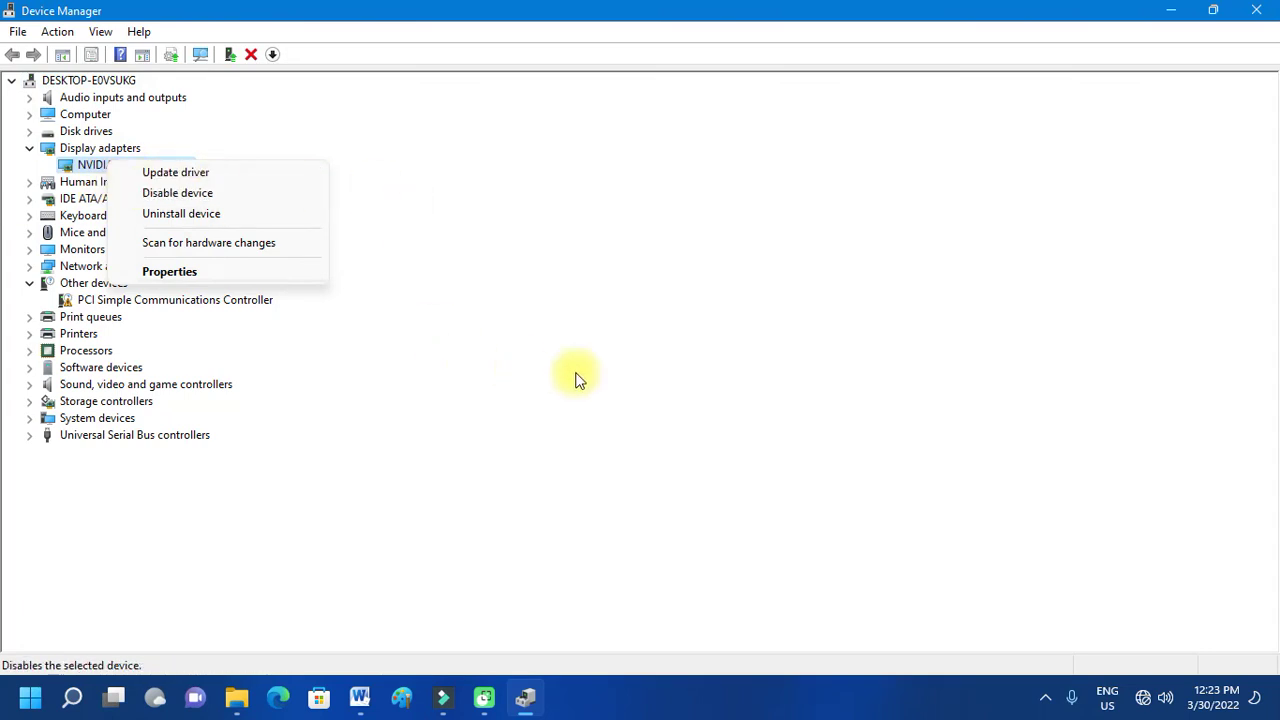
click(605, 400)
click(1260, 10)
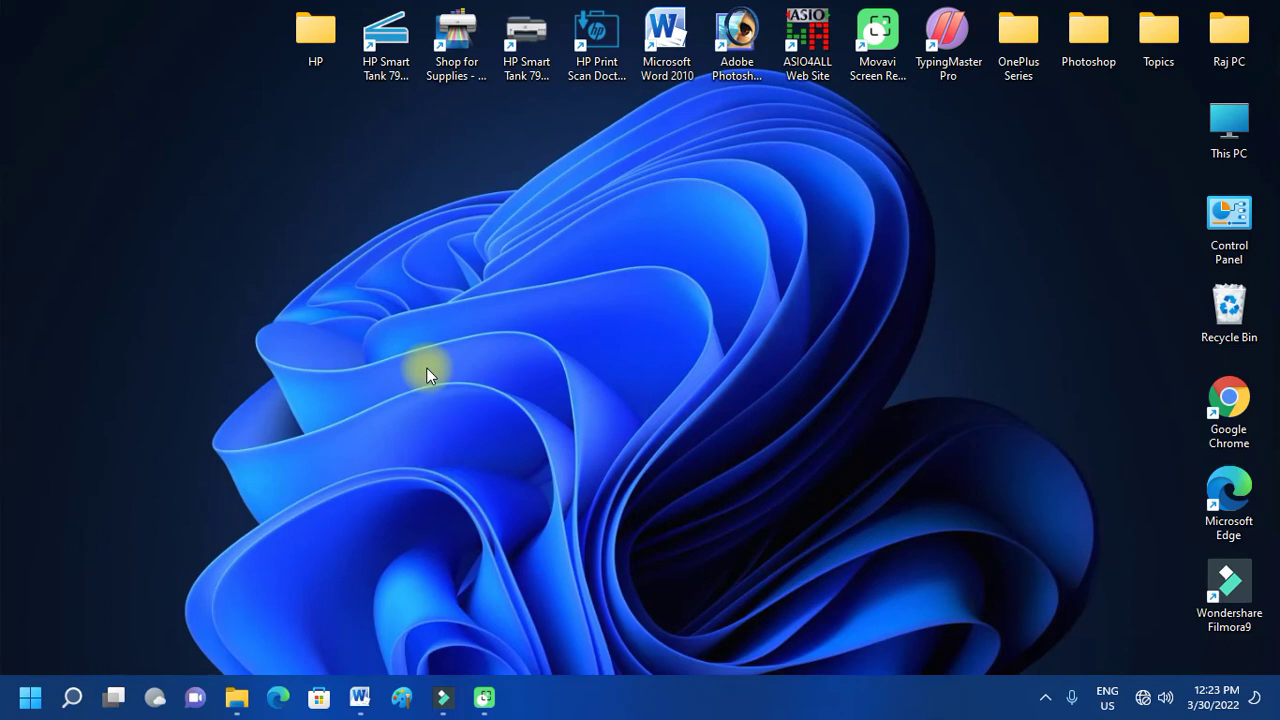
- Open the list of other troubleshooters in the Troubleshoot section of the system settings
click(30, 697)
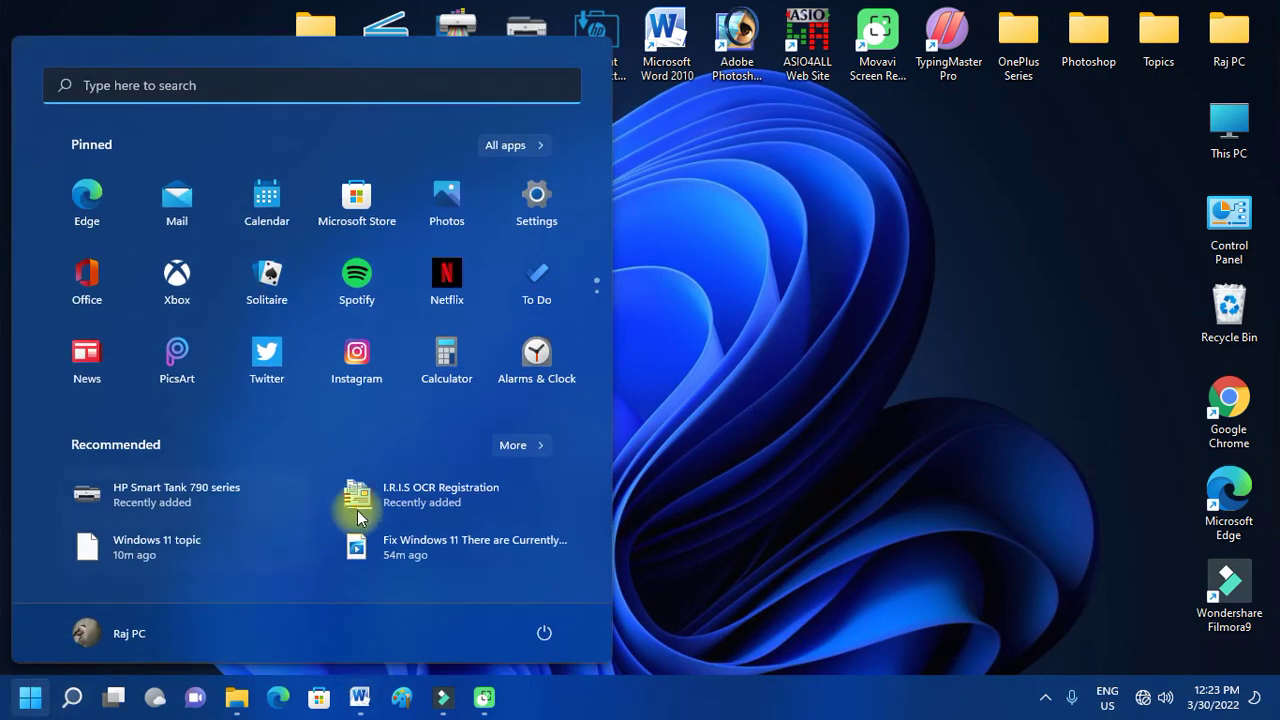
click(536, 200)
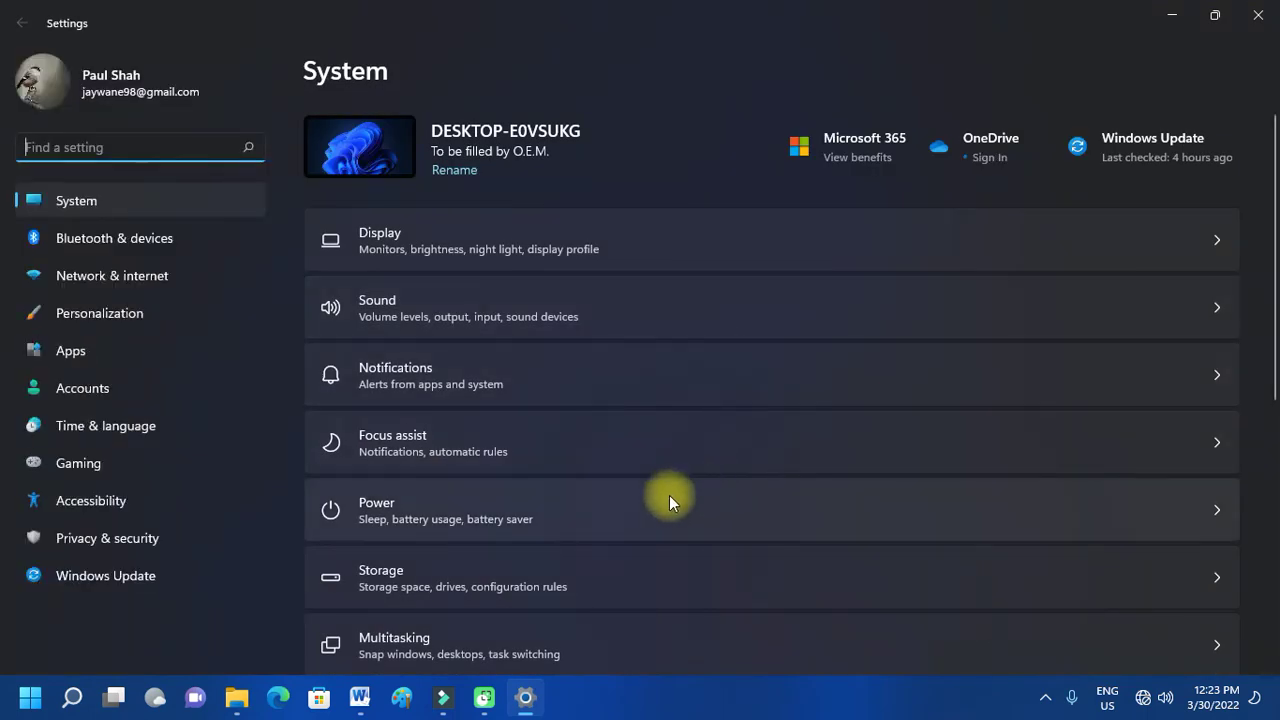
scroll(576, 416, down, 2)
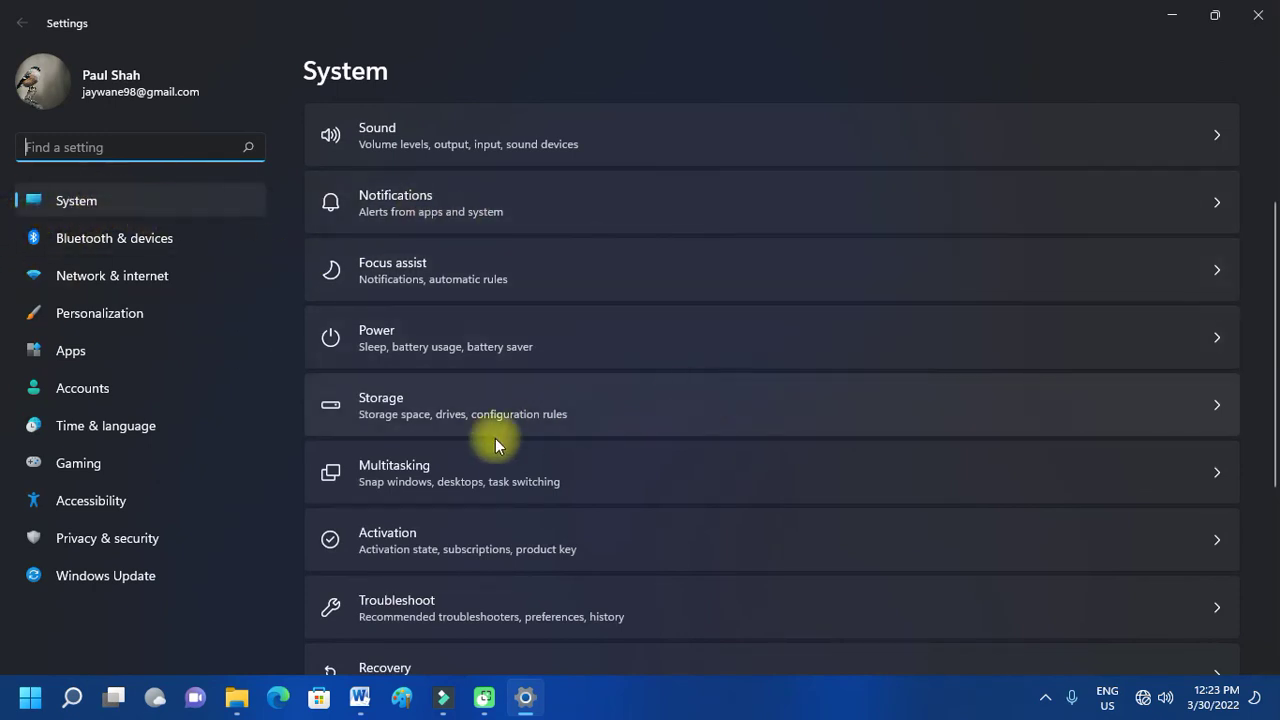
scroll(543, 438, down, 4)
click(818, 377)
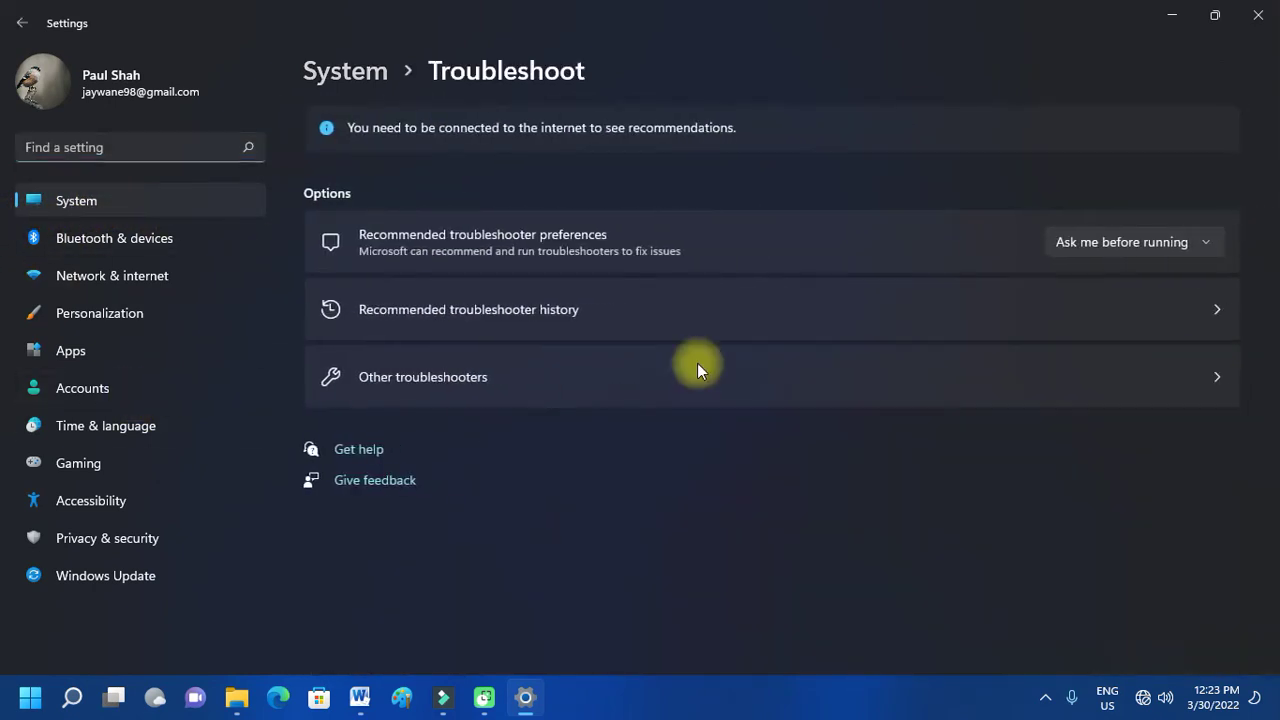
click(646, 373)
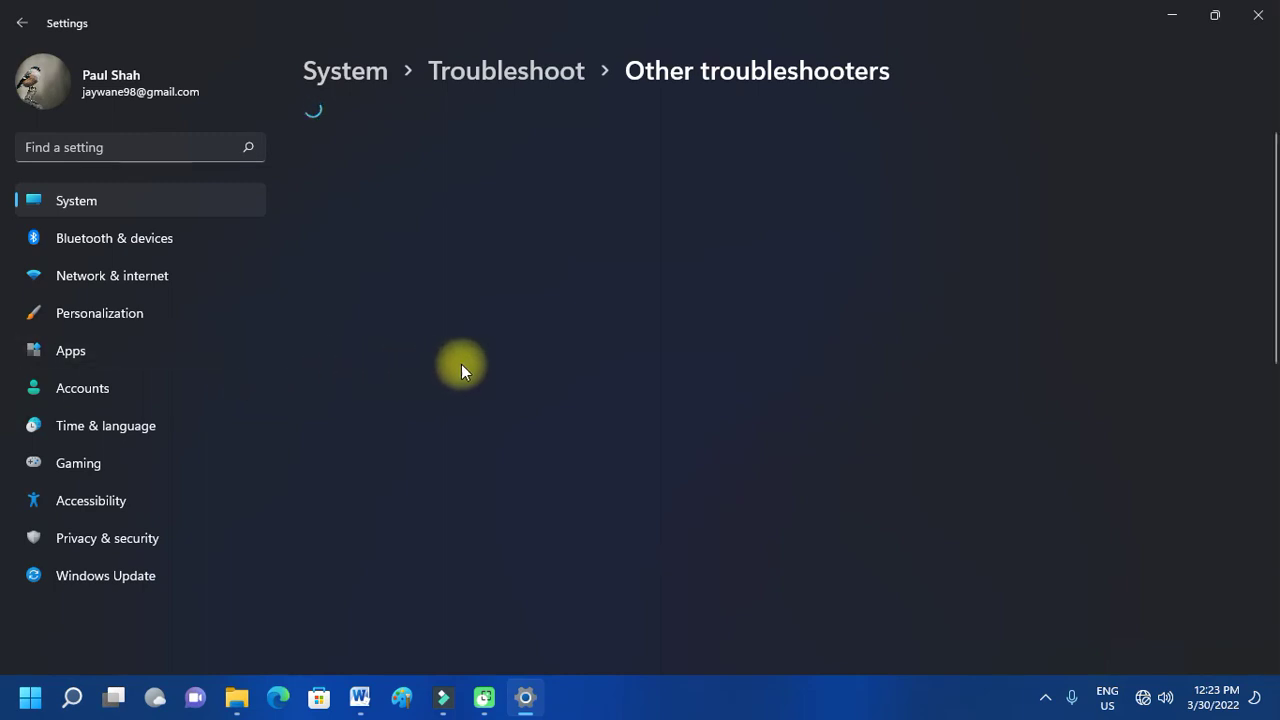
- Locate the Power troubleshooter among the other troubleshooters, and close Settings
scroll(744, 386, down, 6)
scroll(744, 388, down, 3)
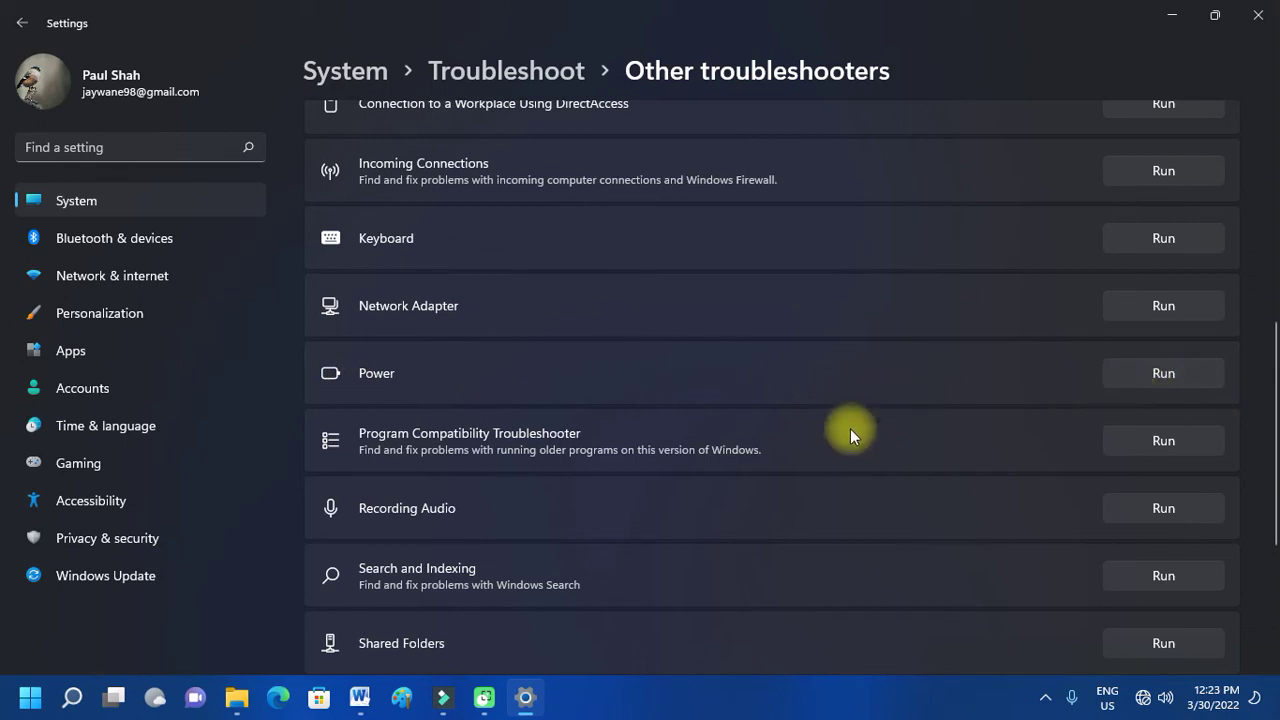
click(1258, 15)
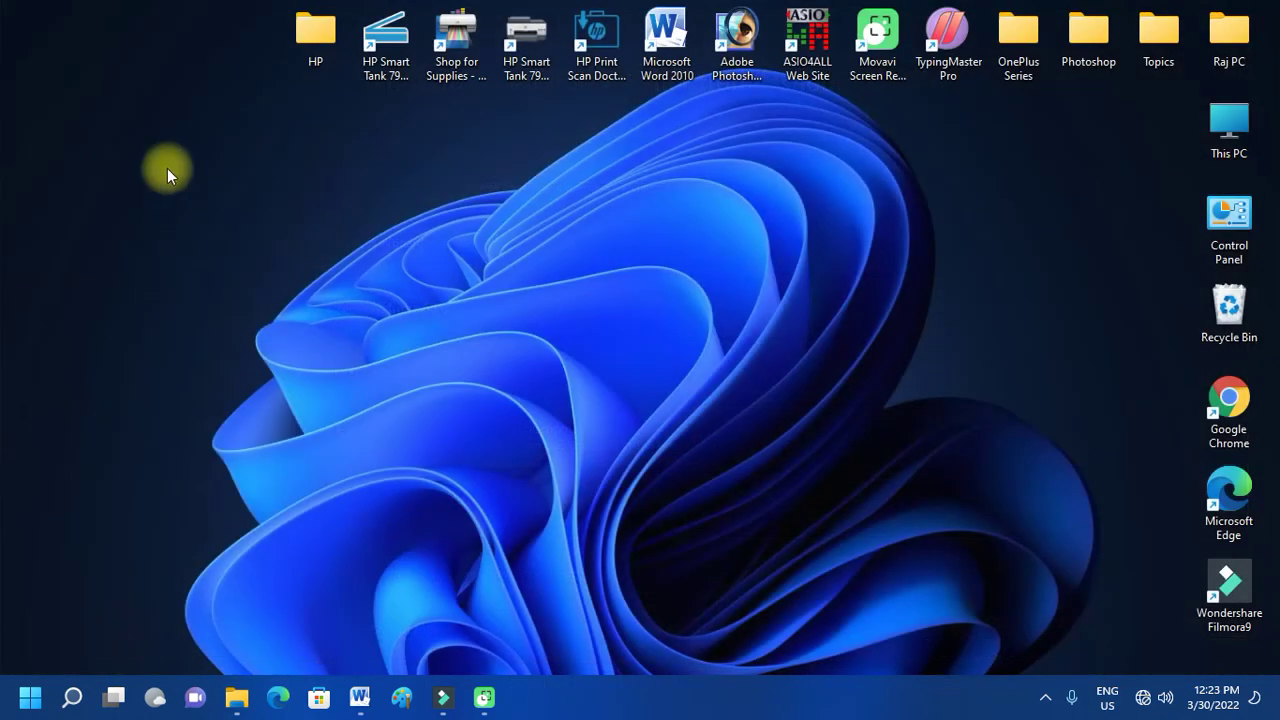